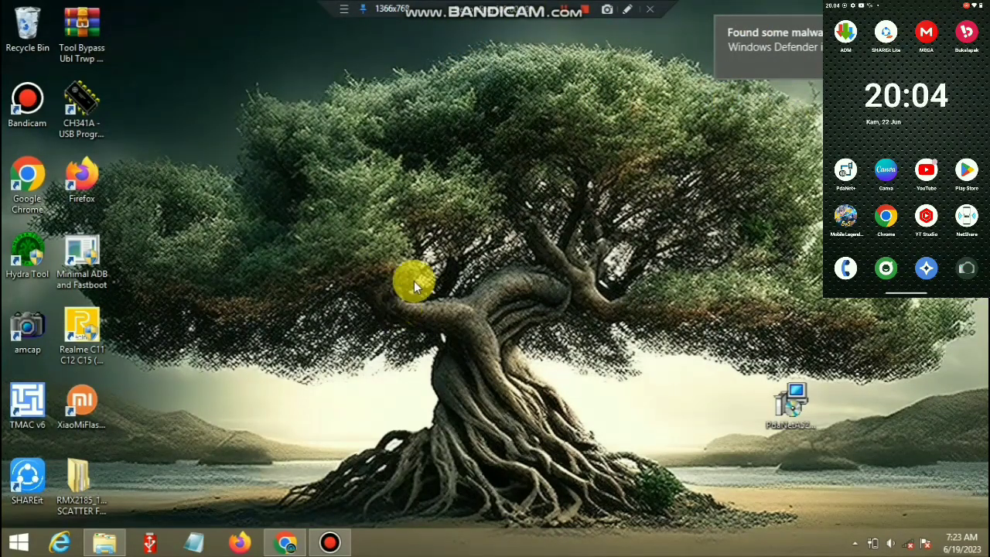
Refresh the desktop and move the PdaNetA5232b installer icon slightly toward the middle of the desktop.
{"action": "right_click", "coordinate": [442, 248]}
{"action": "left_click", "coordinate": [504, 286]}
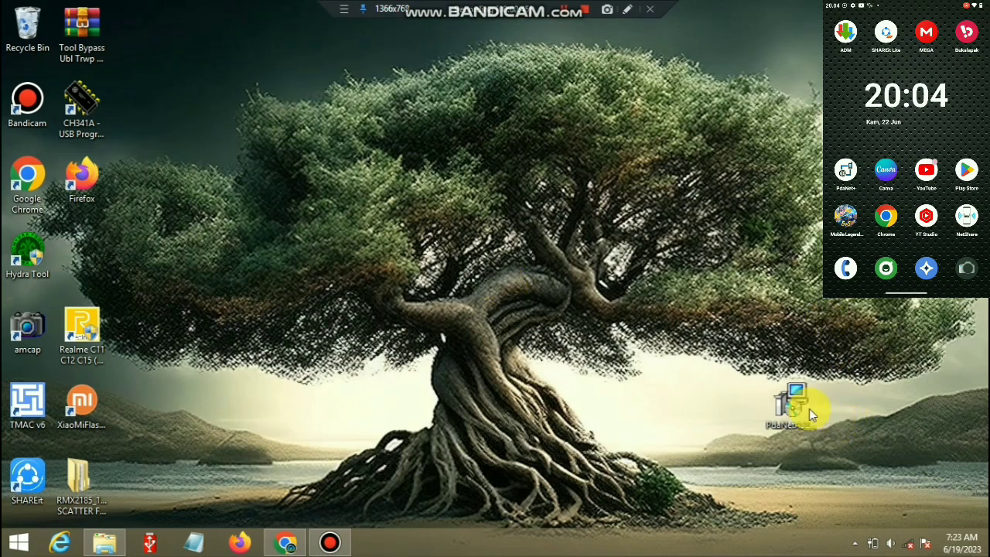
{"action": "left_click_drag", "start_coordinate": [809, 408], "coordinate": [755, 412]}
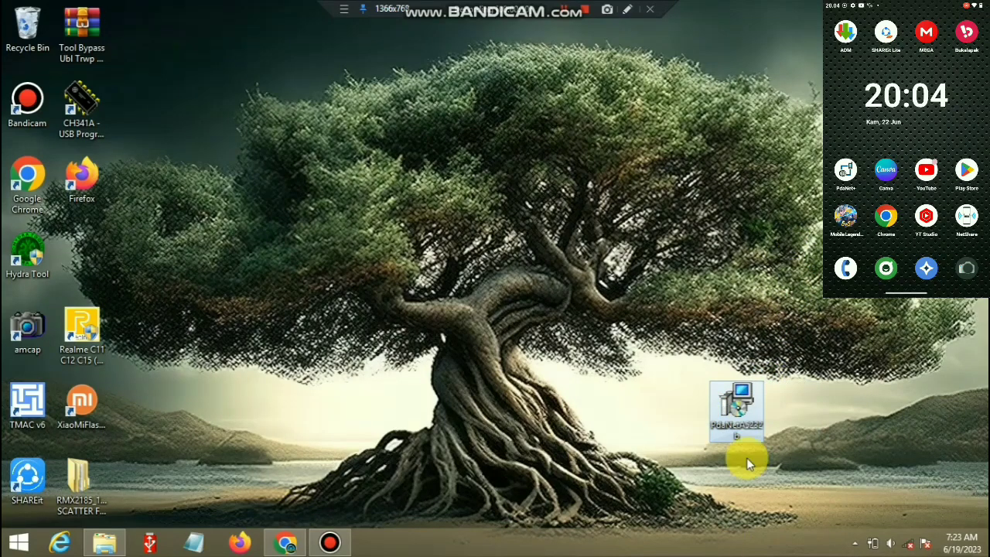
{"action": "left_click_drag", "start_coordinate": [654, 360], "coordinate": [820, 469]}
{"action": "left_click", "coordinate": [674, 338]}
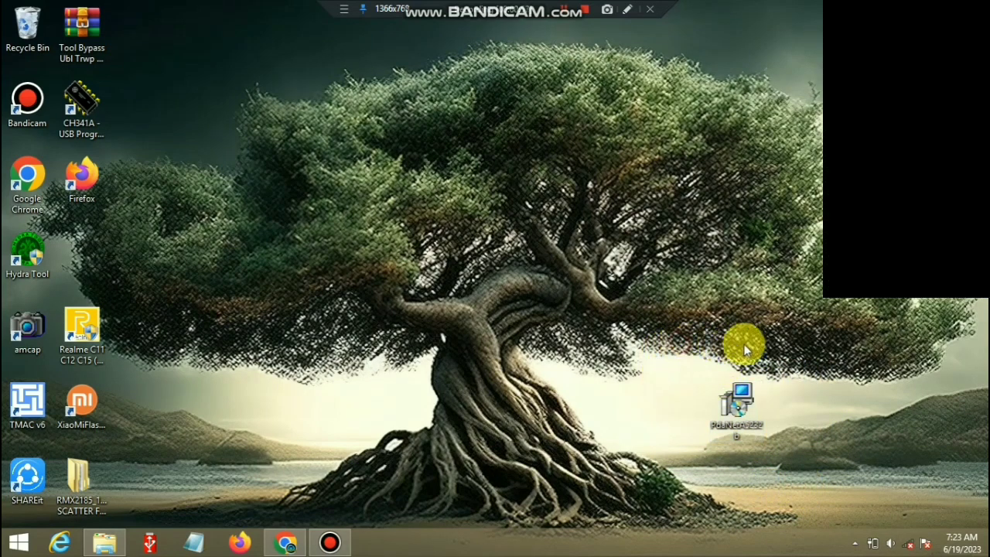
{"action": "left_click_drag", "start_coordinate": [679, 342], "coordinate": [771, 465]}
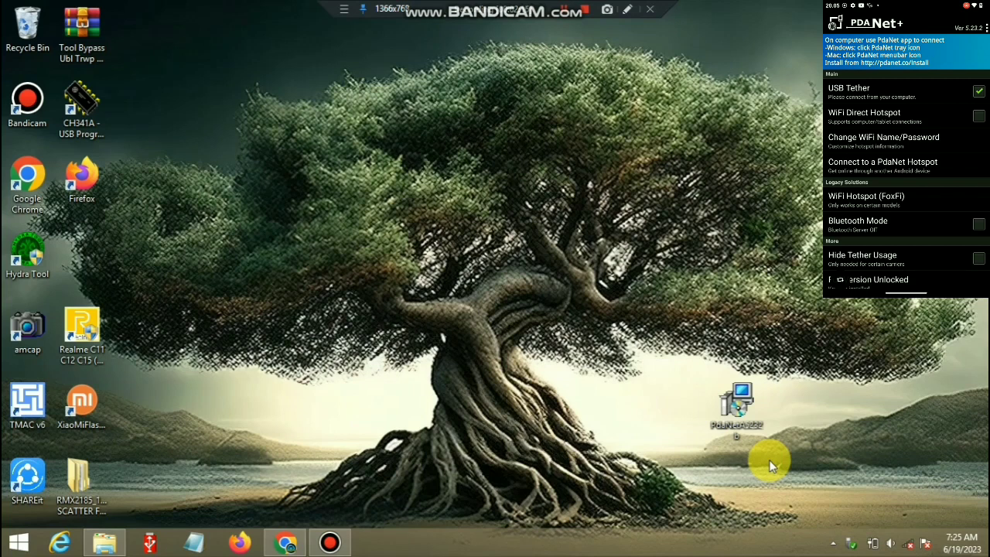
{"action": "left_click_drag", "start_coordinate": [641, 402], "coordinate": [703, 404]}
{"action": "left_click", "coordinate": [677, 389]}
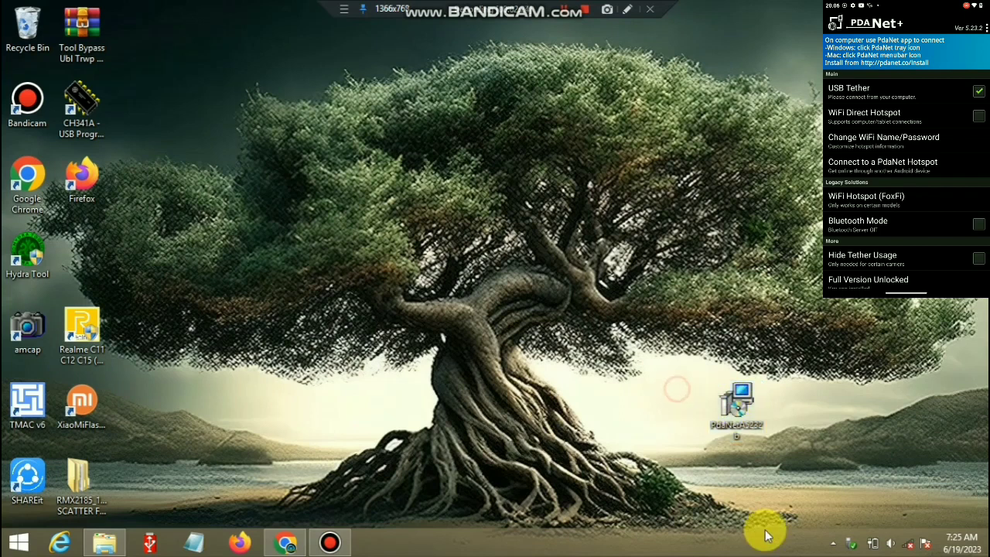
Run the PdaNetA5232b installer as administrator and agree to uninstall the existing PdaNet version.
{"action": "right_click", "coordinate": [744, 405]}
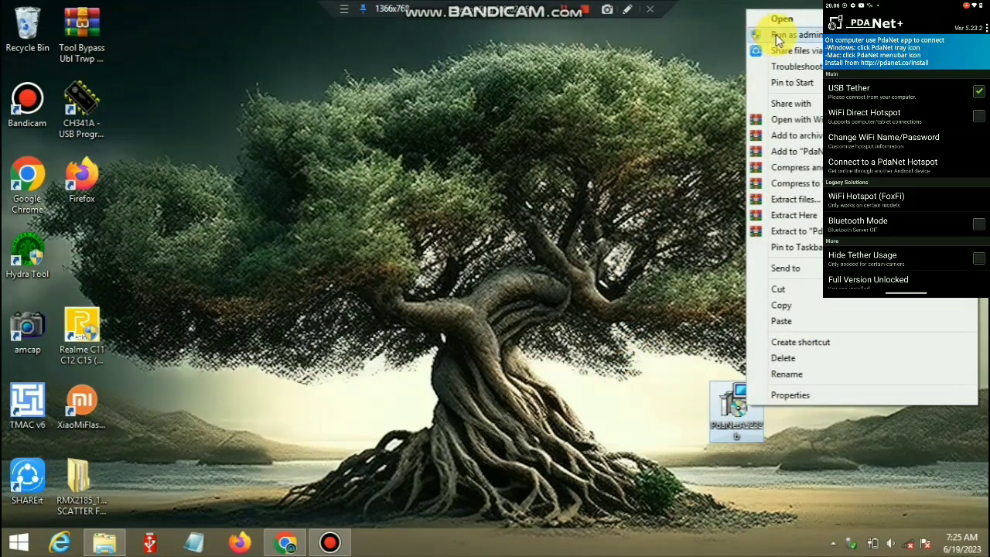
{"action": "left_click", "coordinate": [778, 32]}
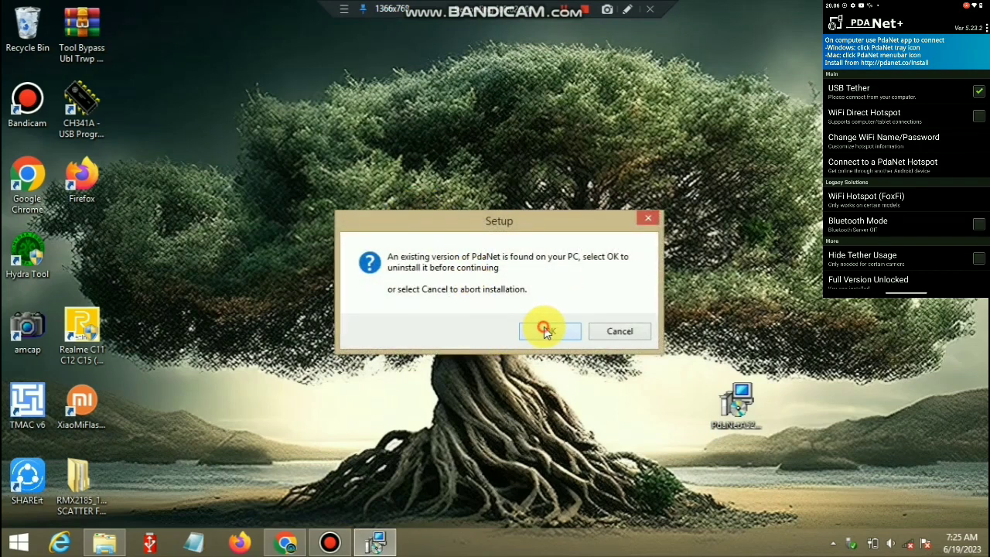
{"action": "left_click", "coordinate": [547, 332]}
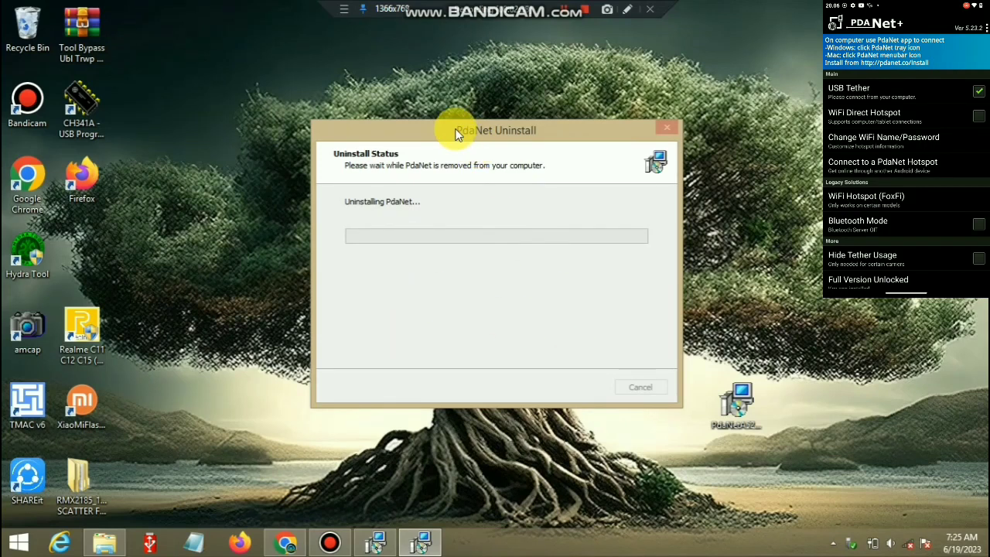
{"action": "left_click_drag", "start_coordinate": [456, 130], "coordinate": [402, 93]}
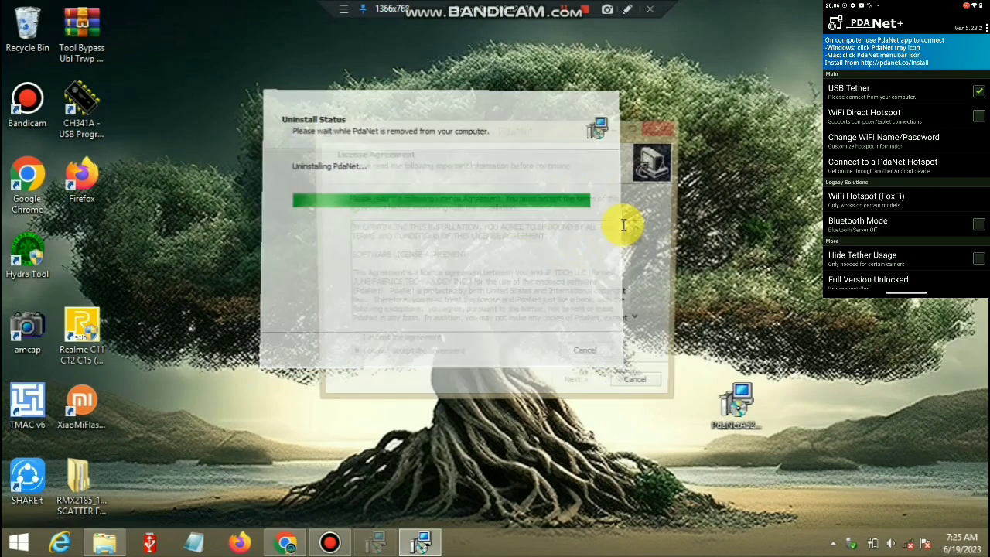
Accept the license agreement and complete the PdaNet setup, keeping Connect PdaNet+ after installation in USB mode.
{"action": "left_click", "coordinate": [352, 343]}
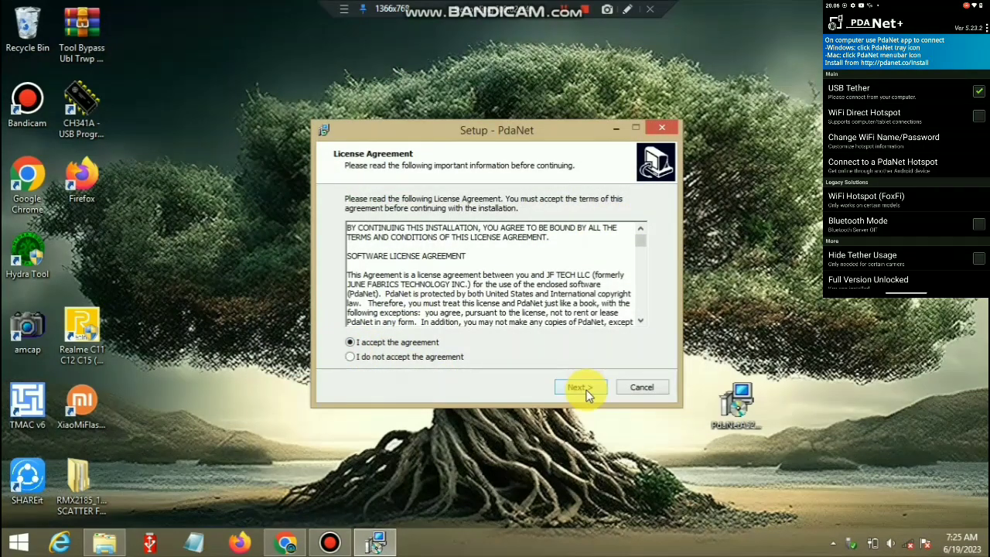
{"action": "left_click", "coordinate": [584, 388]}
{"action": "left_click", "coordinate": [583, 387]}
{"action": "left_click", "coordinate": [582, 386]}
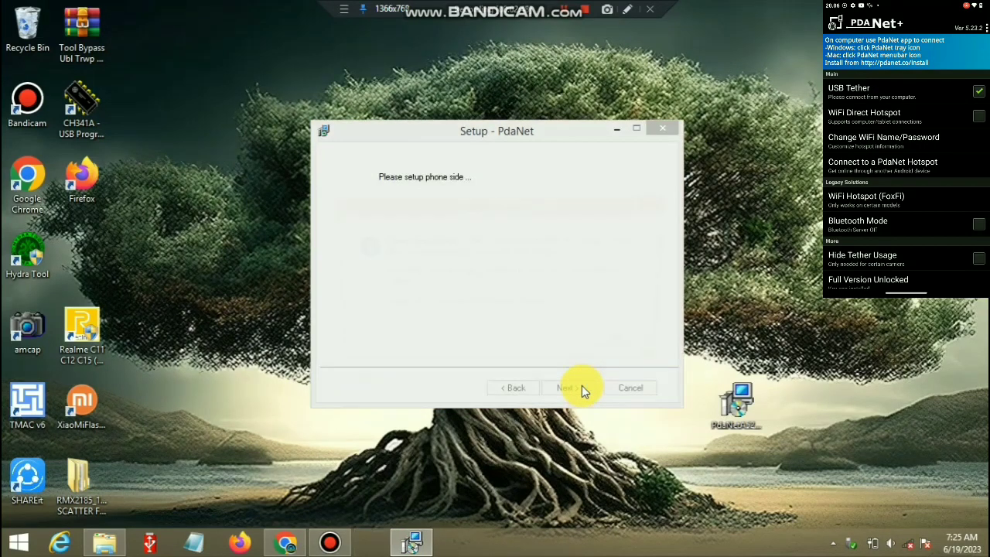
{"action": "left_click", "coordinate": [628, 353]}
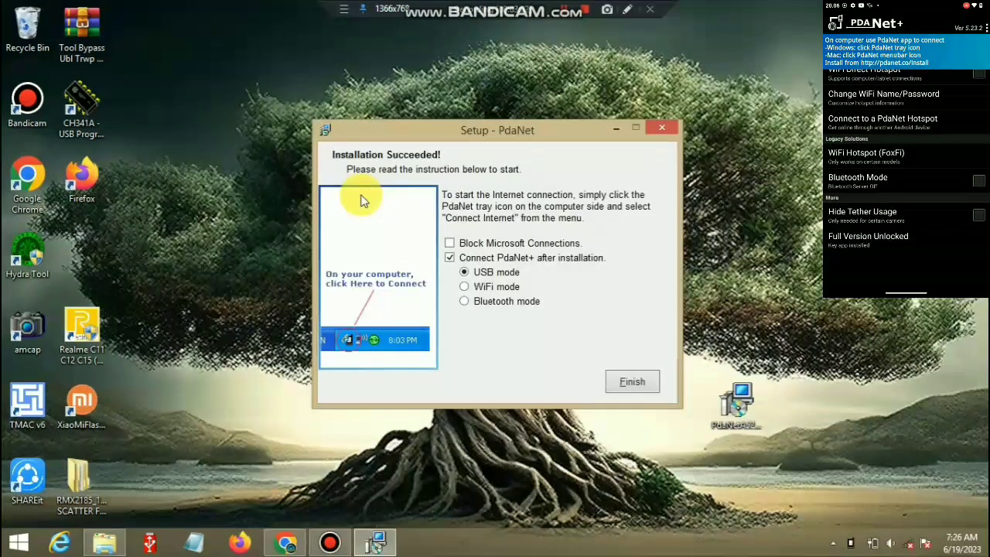
{"action": "left_click", "coordinate": [640, 380]}
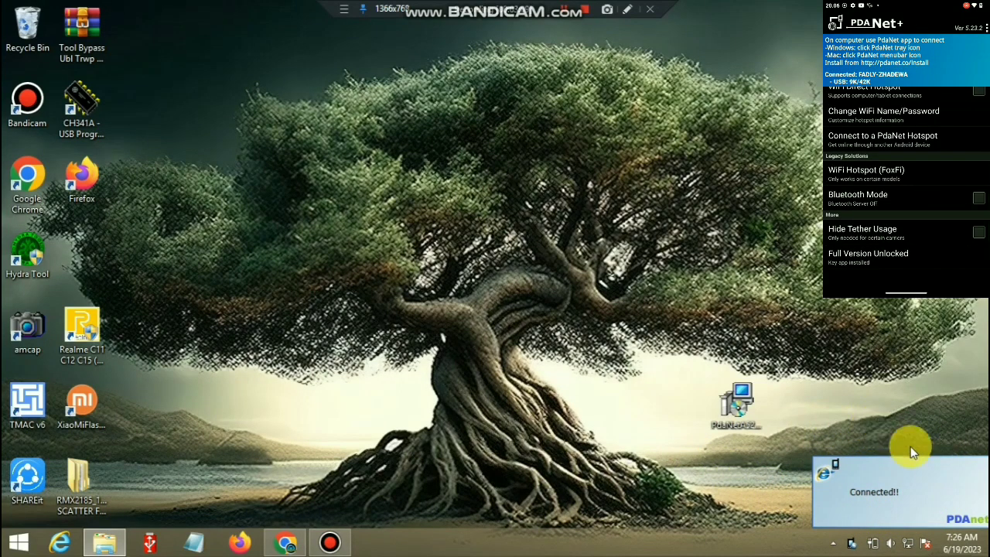
{"action": "left_click_drag", "start_coordinate": [646, 353], "coordinate": [830, 457]}
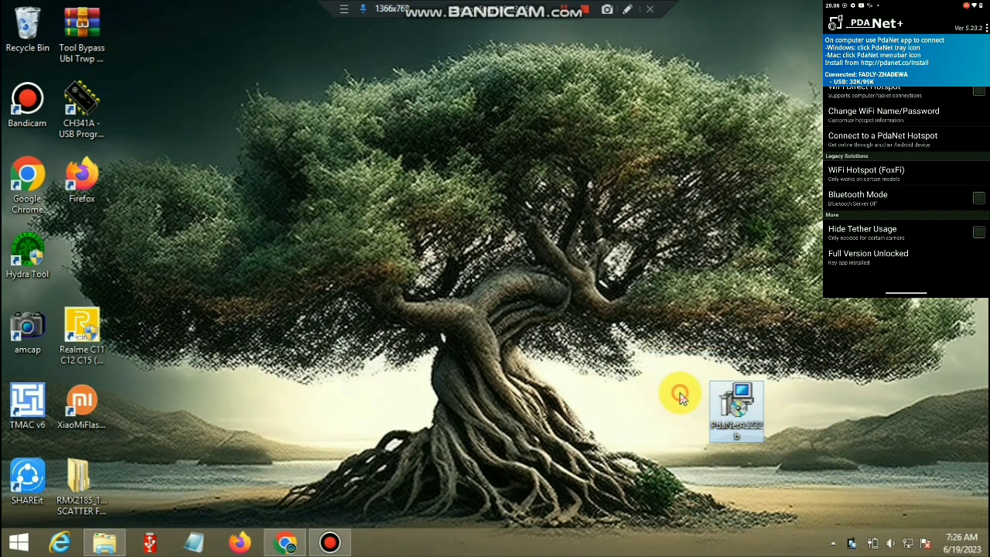
{"action": "left_click_drag", "start_coordinate": [678, 393], "coordinate": [755, 420]}
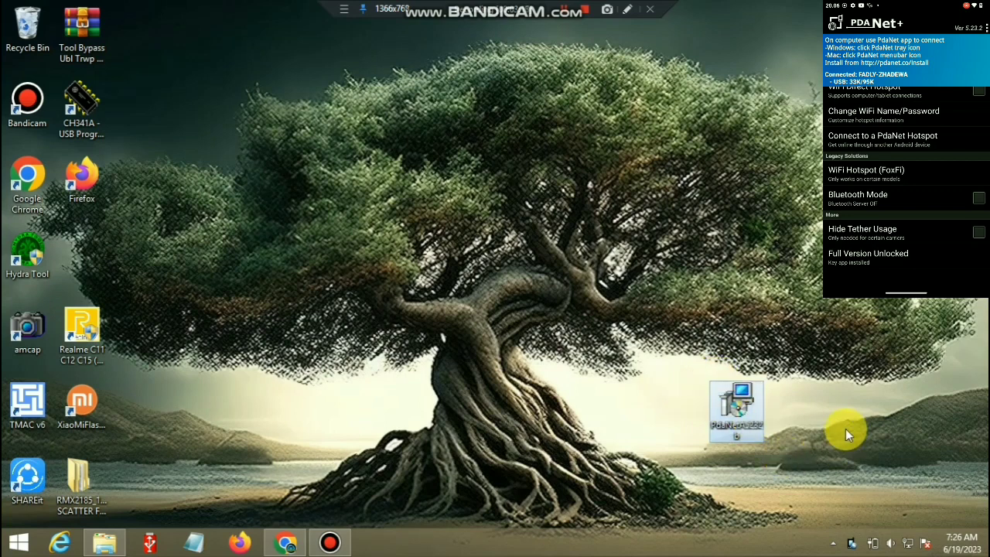
Disconnect the active PdaNet connection on the computer.
{"action": "left_click", "coordinate": [832, 543]}
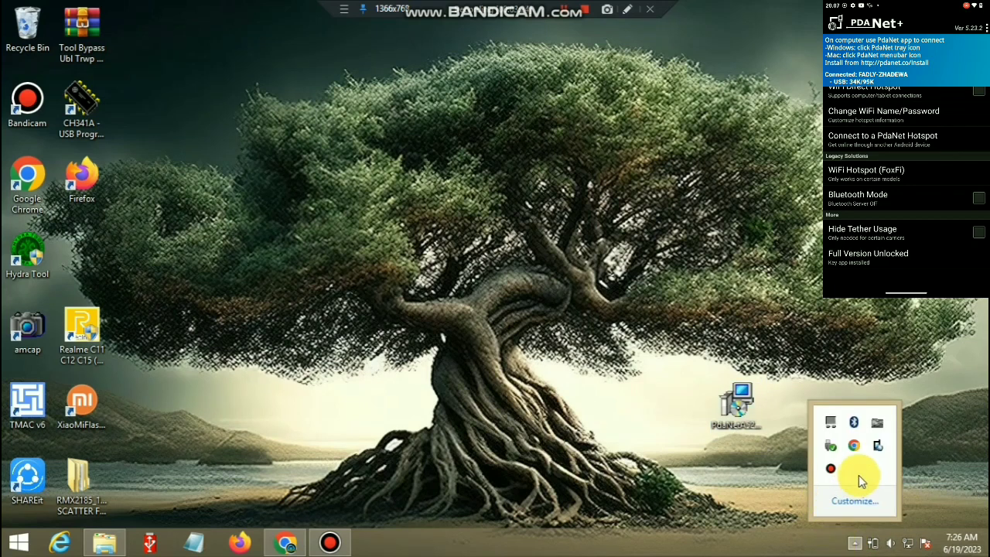
{"action": "right_click", "coordinate": [878, 448]}
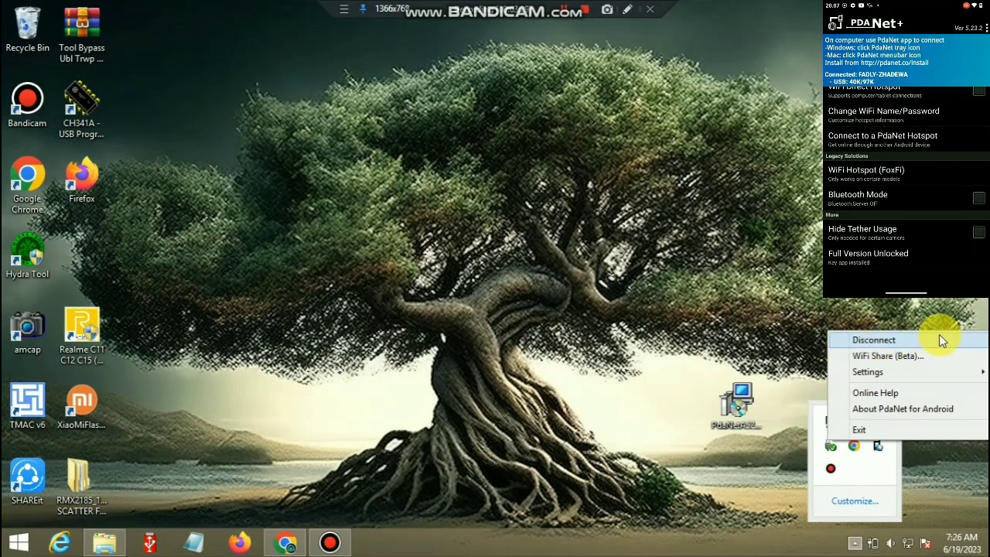
{"action": "left_click", "coordinate": [879, 338]}
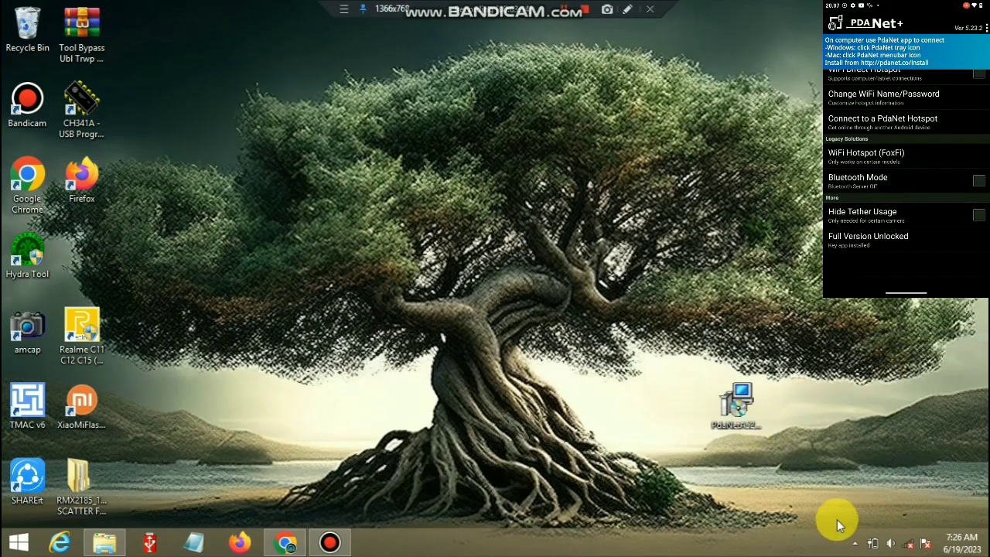
Connect PdaNet to the phone again with the Connect USB option.
{"action": "left_click", "coordinate": [855, 545]}
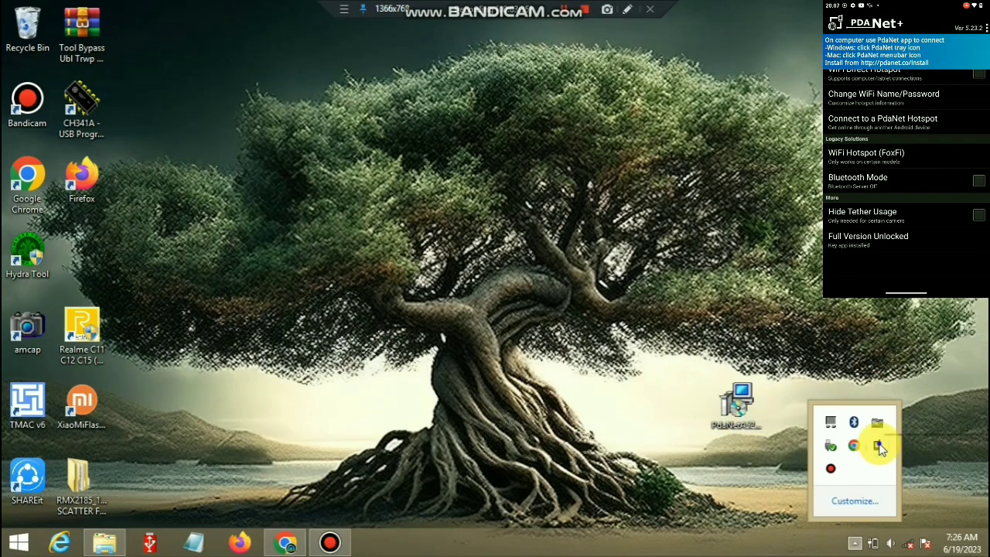
{"action": "right_click", "coordinate": [878, 446]}
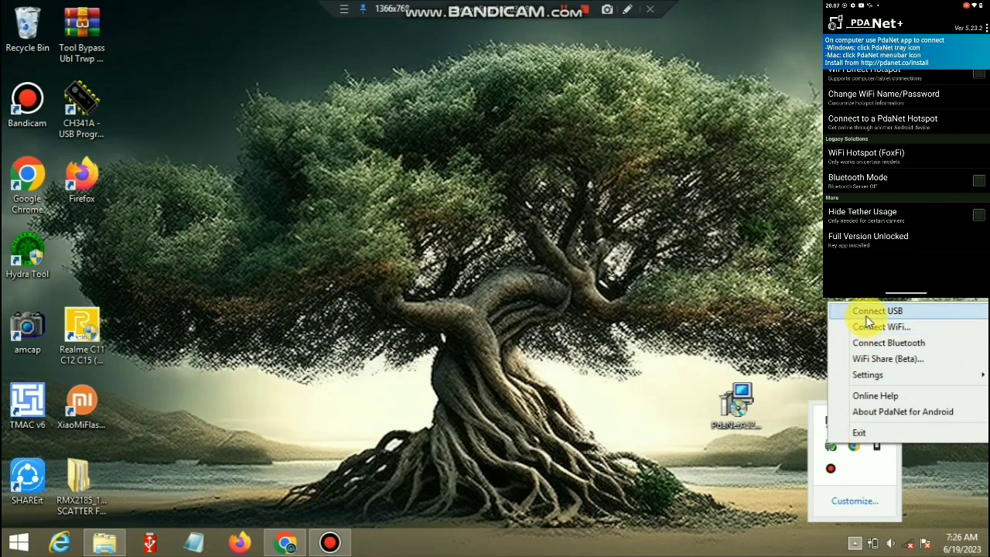
{"action": "left_click", "coordinate": [922, 311]}
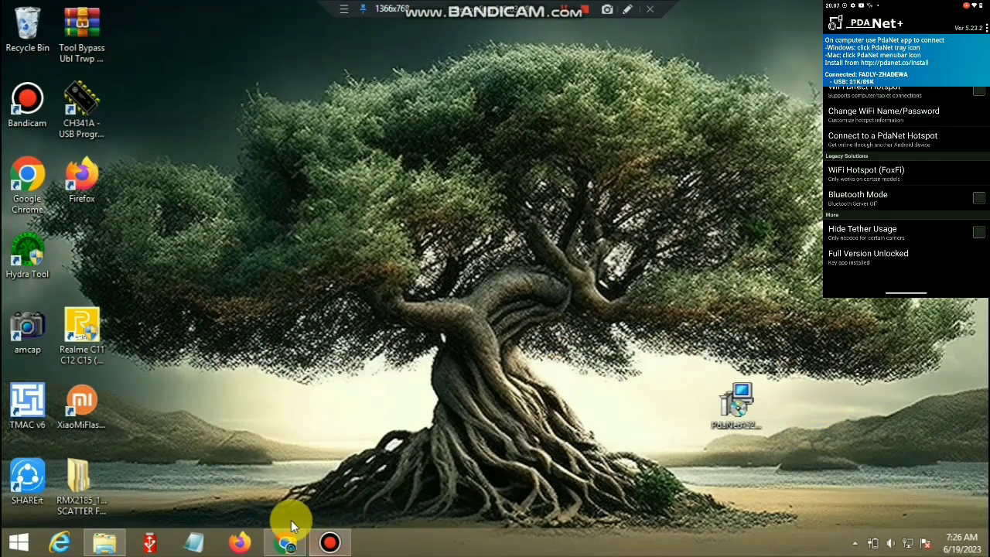
Switch to Chrome and open the Tentang Android123 YouTube channel in a new tab.
{"action": "left_click", "coordinate": [327, 520]}
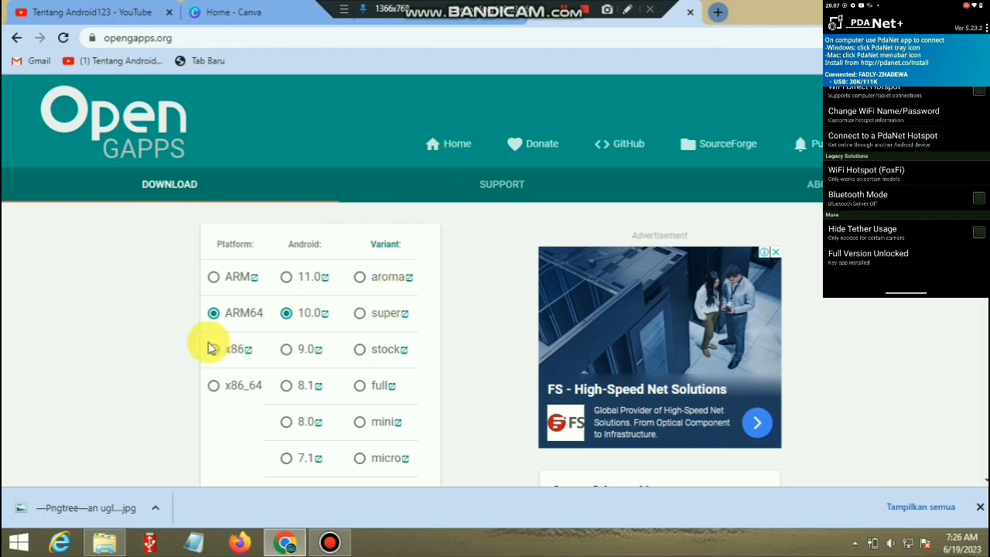
{"action": "key", "text": "ctrl+t"}
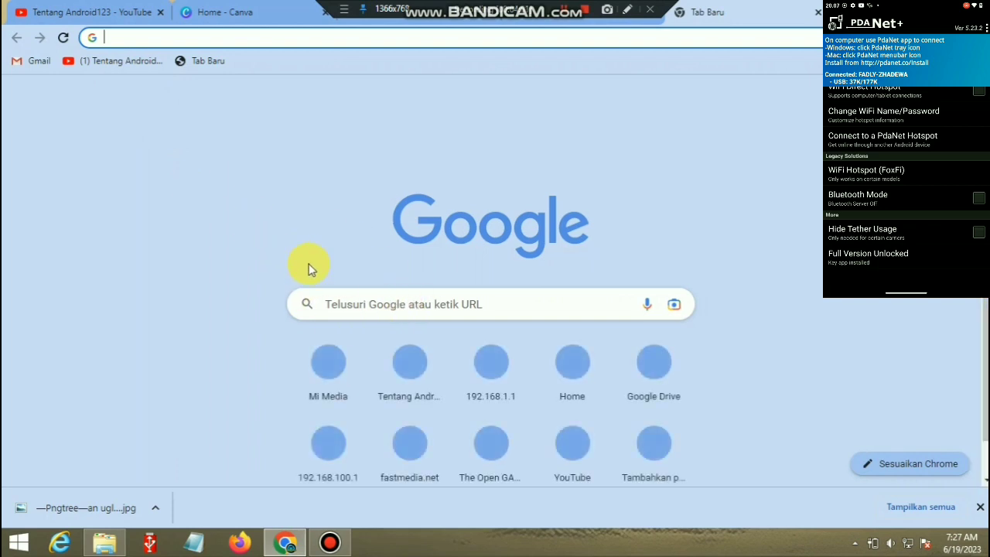
{"action": "left_click", "coordinate": [424, 367]}
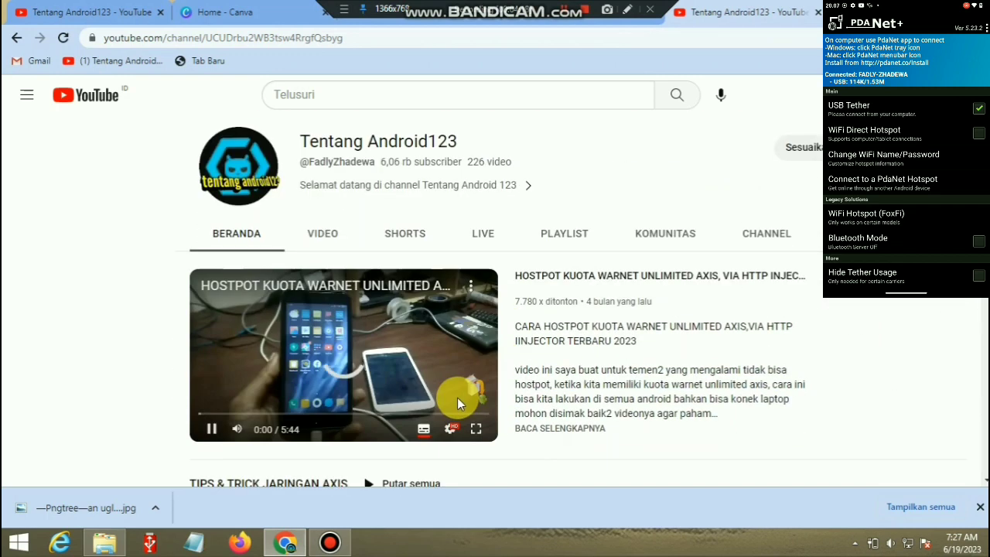
Look through the Tentang Android123 channel's home page and open the Video Anda page.
{"action": "scroll", "coordinate": [457, 398], "scroll_direction": "down", "scroll_amount": 3}
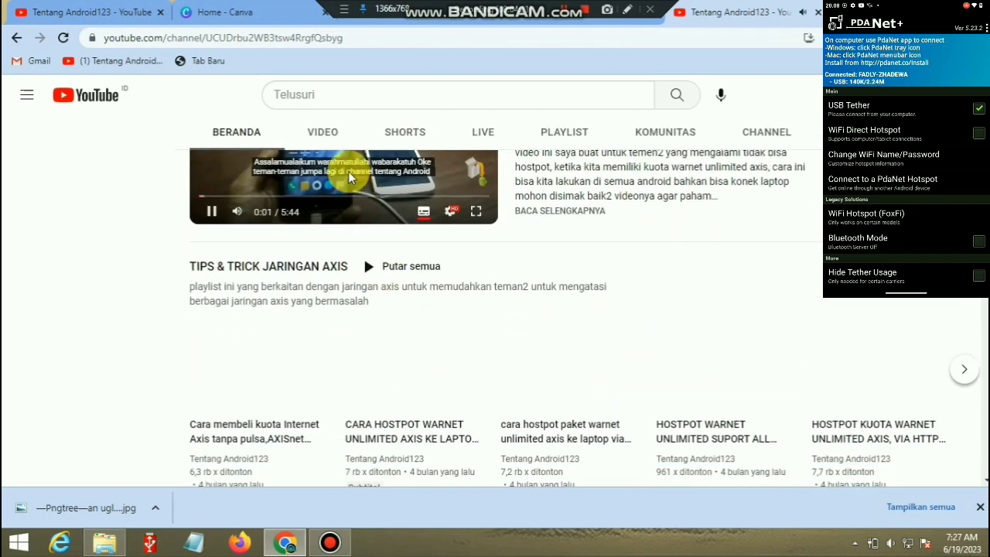
{"action": "scroll", "coordinate": [390, 310], "scroll_direction": "up", "scroll_amount": 3}
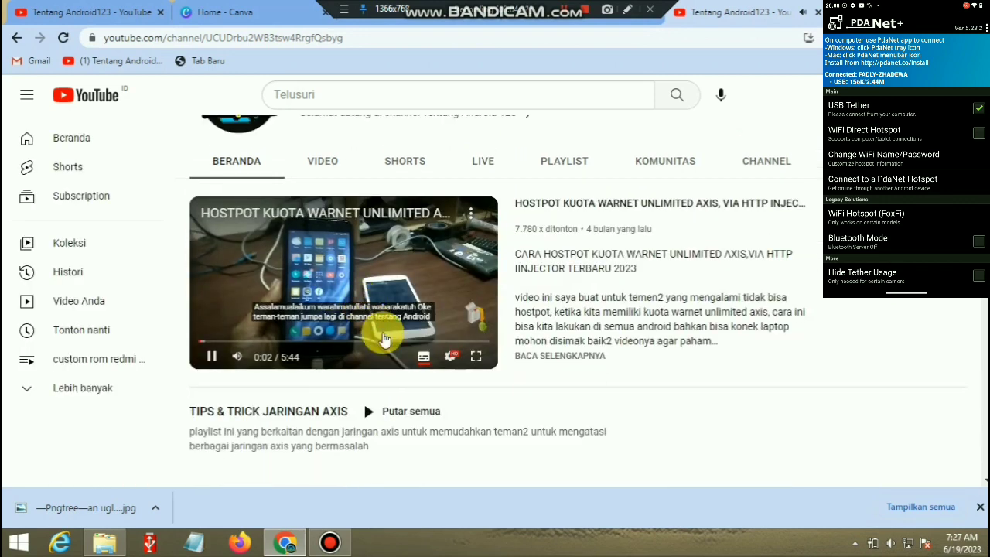
{"action": "scroll", "coordinate": [365, 259], "scroll_direction": "up", "scroll_amount": 3}
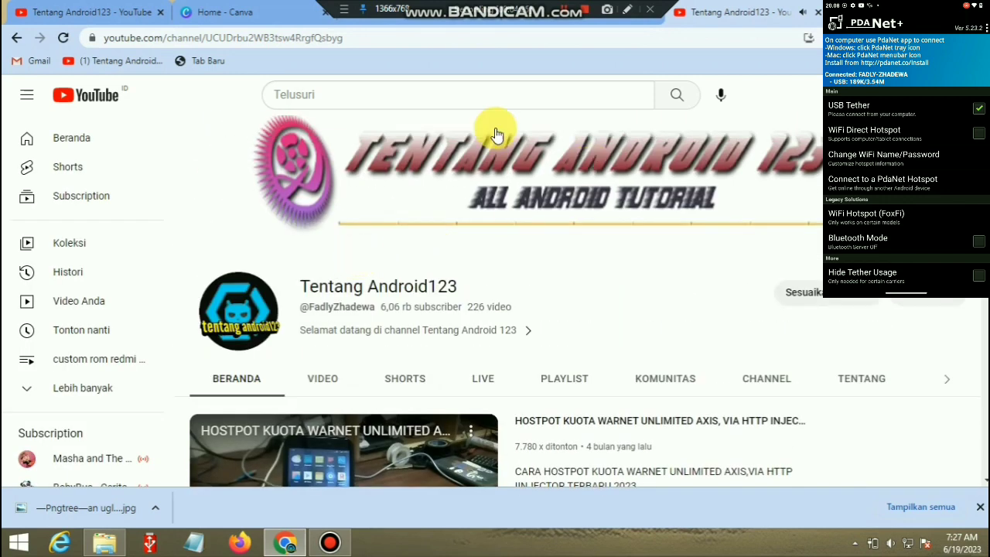
{"action": "left_click", "coordinate": [109, 302]}
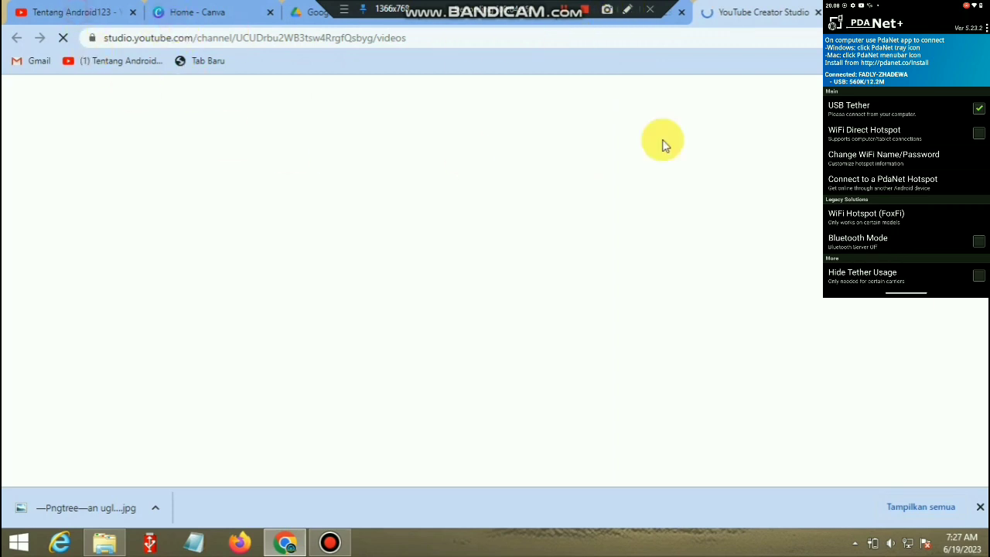
Check the other open tabs, including the YouTube channel and Google Drive, and close Chrome.
{"action": "left_click", "coordinate": [70, 12]}
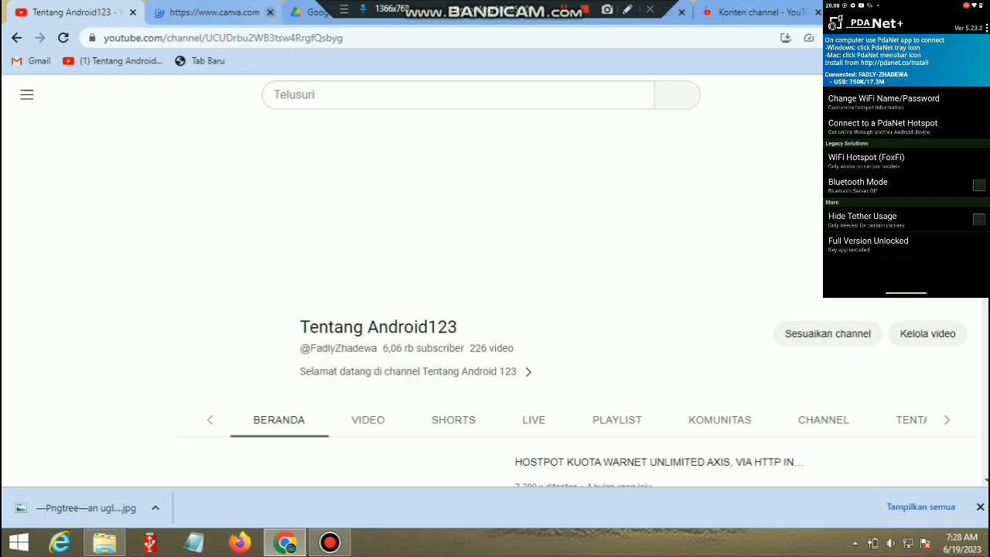
{"action": "key", "text": "ctrl+Tab"}
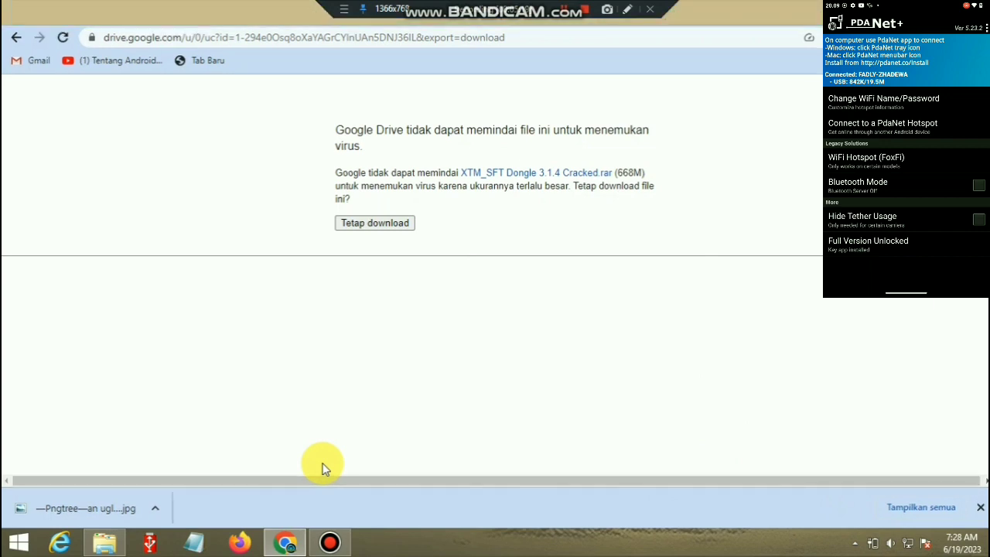
{"action": "key", "text": "alt+F4"}
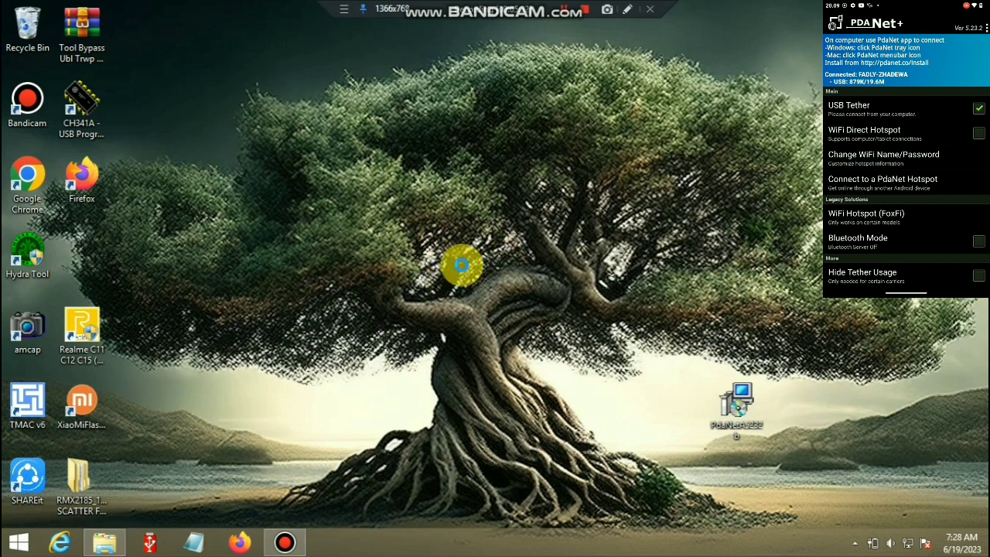
{"action": "right_click", "coordinate": [547, 306]}
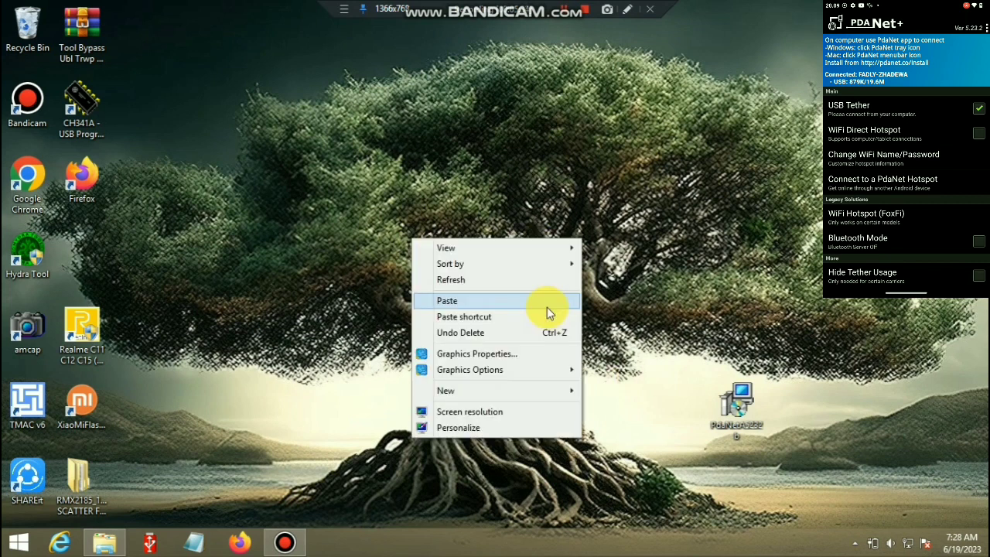
{"action": "left_click", "coordinate": [495, 283]}
{"action": "right_click", "coordinate": [351, 191]}
{"action": "left_click", "coordinate": [390, 234]}
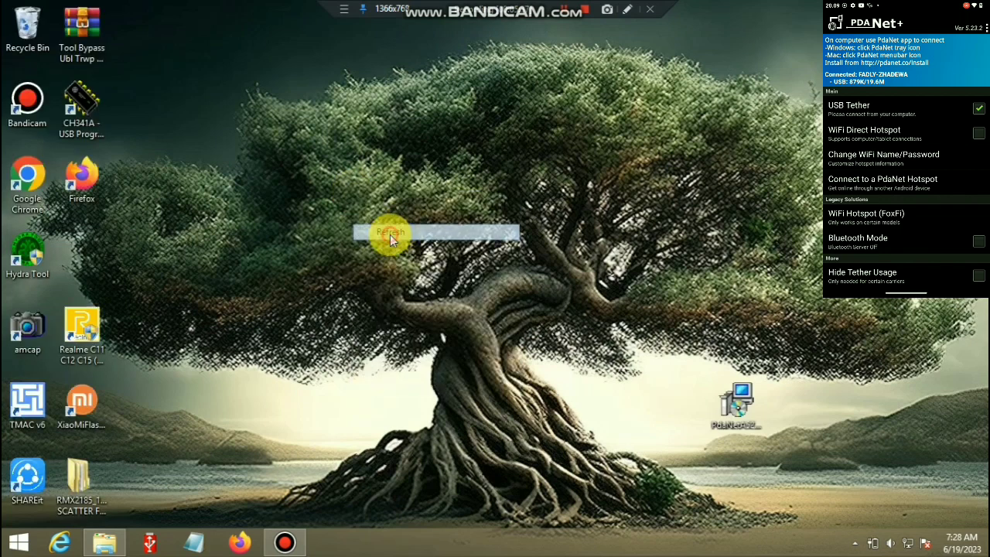
{"action": "right_click", "coordinate": [412, 213]}
{"action": "left_click", "coordinate": [449, 254]}
{"action": "right_click", "coordinate": [386, 198]}
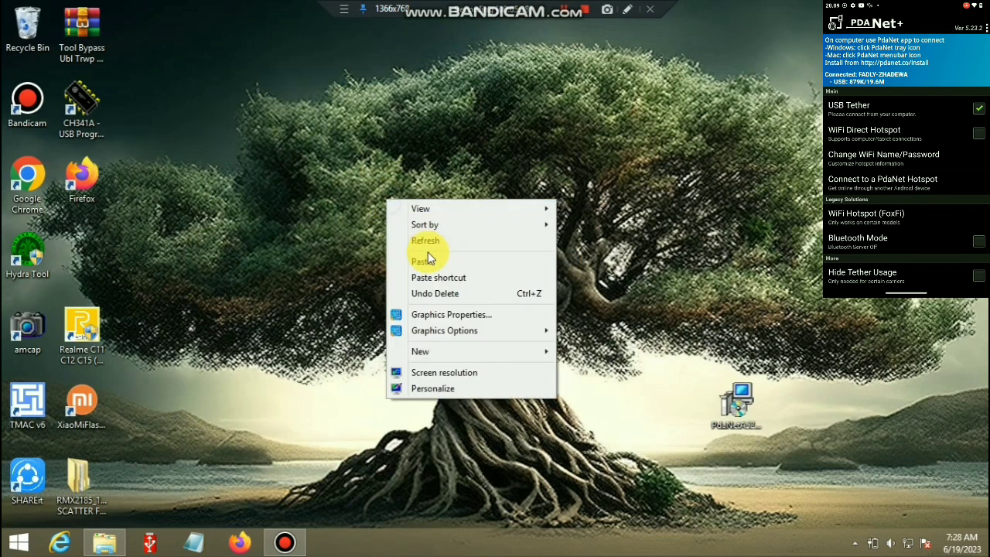
{"action": "left_click", "coordinate": [425, 241]}
{"action": "right_click", "coordinate": [316, 184]}
{"action": "left_click", "coordinate": [371, 224]}
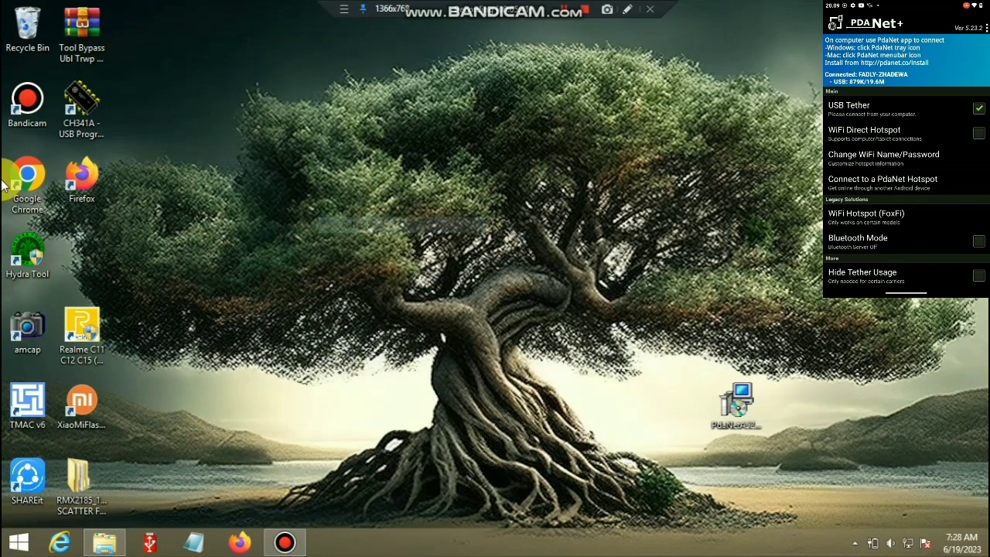
Run Google Chrome from the desktop with administrator rights and allow it to start.
{"action": "left_click", "coordinate": [26, 177]}
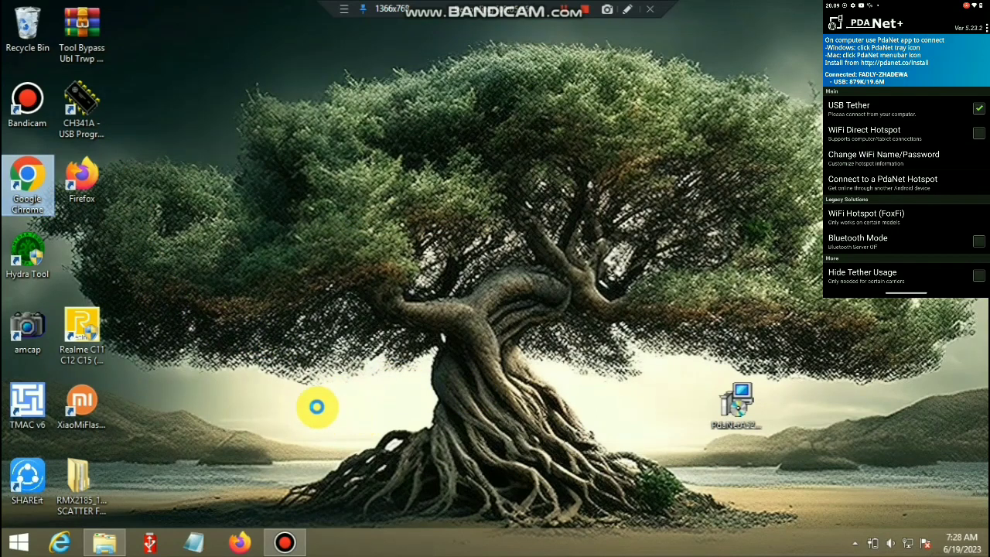
{"action": "key", "text": "shift+F10"}
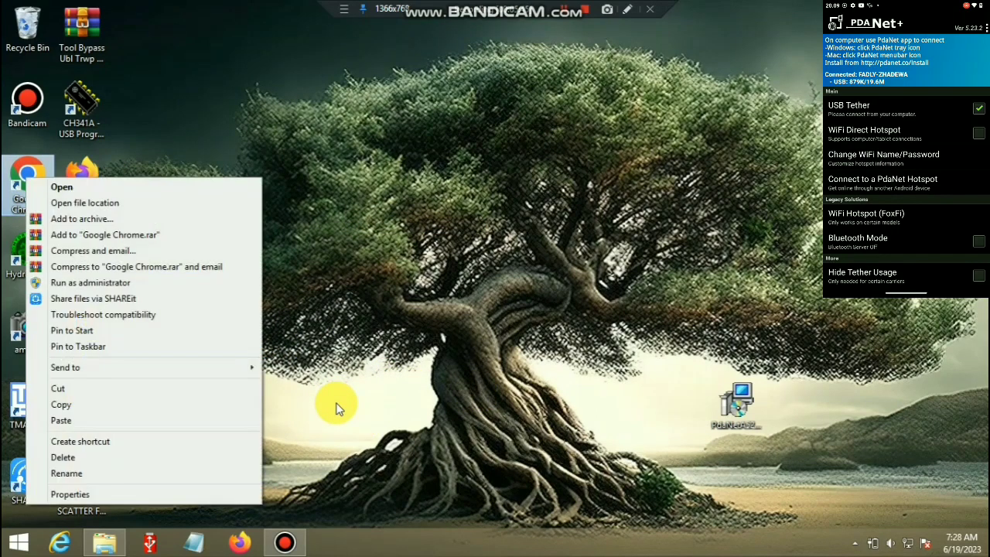
{"action": "left_click", "coordinate": [90, 282]}
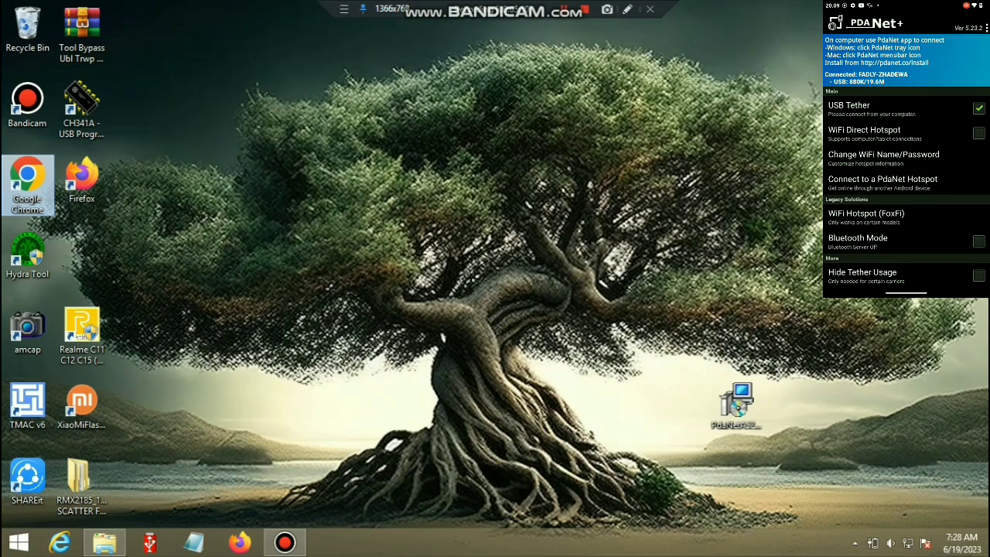
{"action": "left_click", "coordinate": [412, 285]}
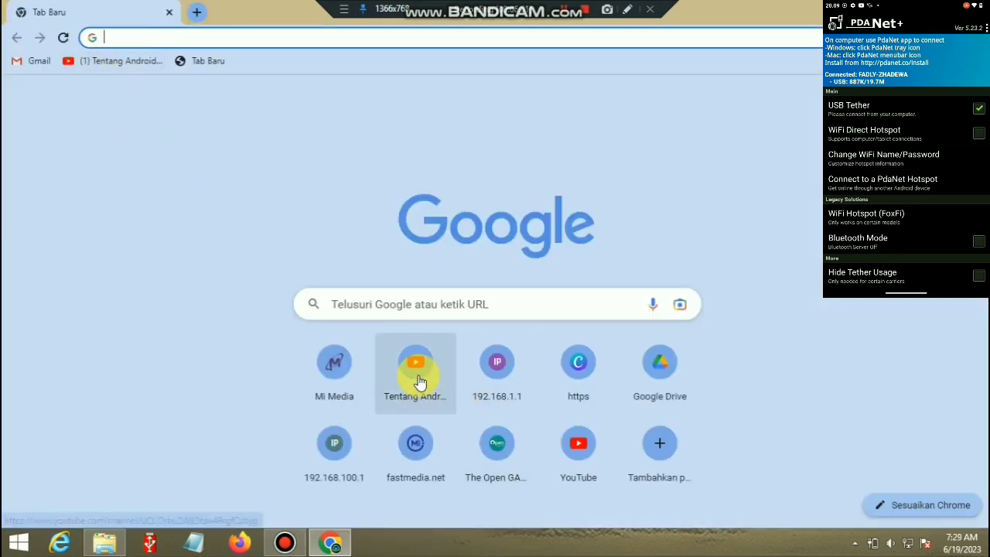
Try to load the YouTube video from the new tab page's YouTube shortcut, and close its tab, keeping a new blank one.
{"action": "left_click", "coordinate": [577, 459]}
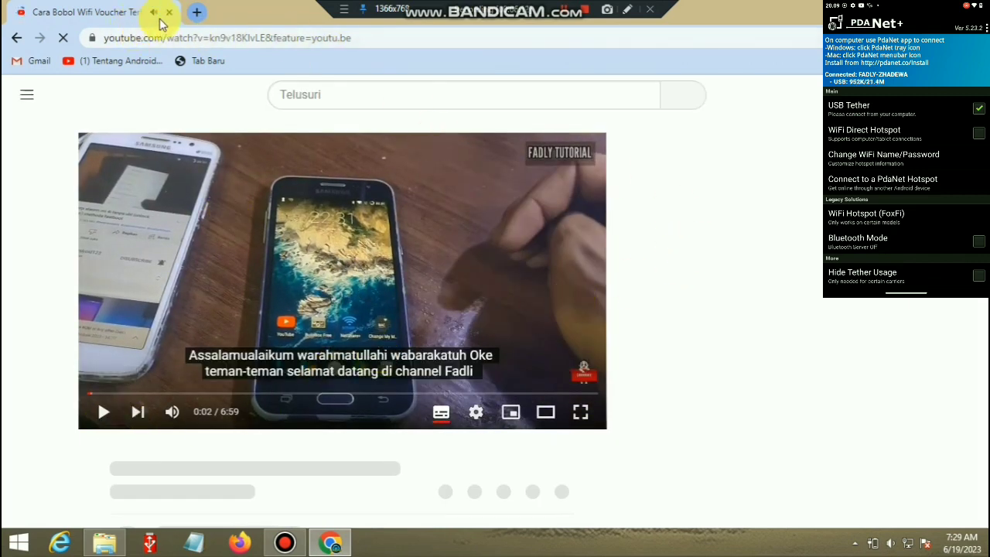
{"action": "left_click", "coordinate": [197, 12]}
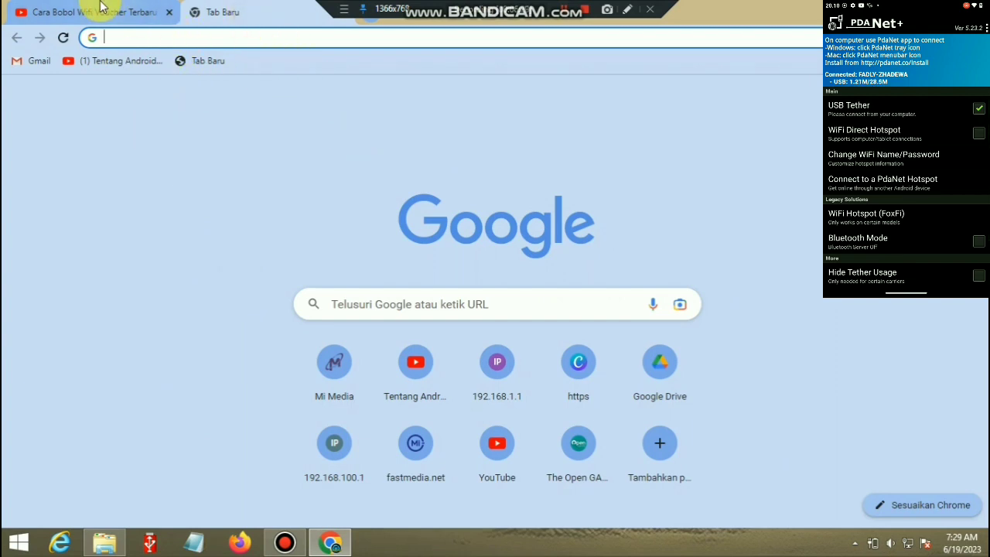
{"action": "left_click", "coordinate": [100, 13]}
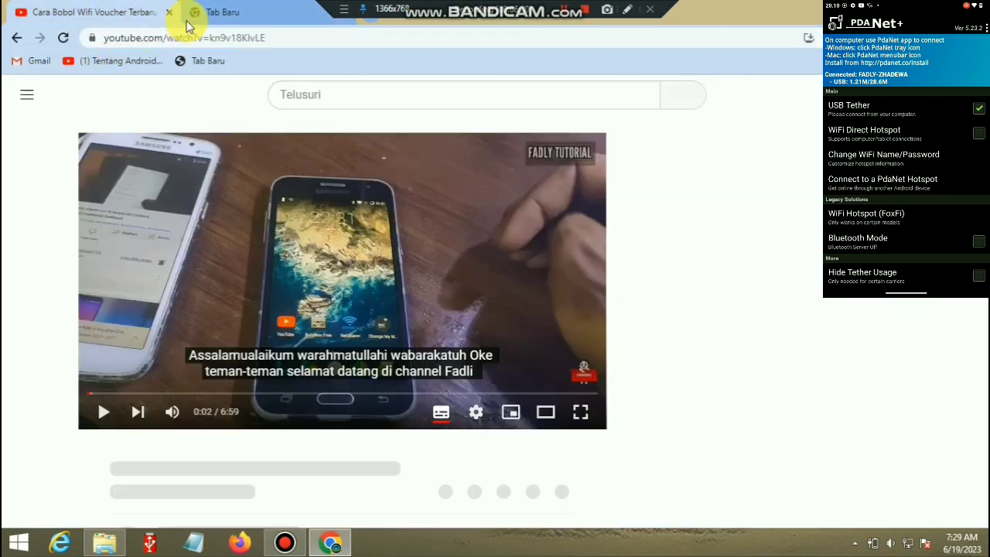
{"action": "left_click", "coordinate": [224, 11]}
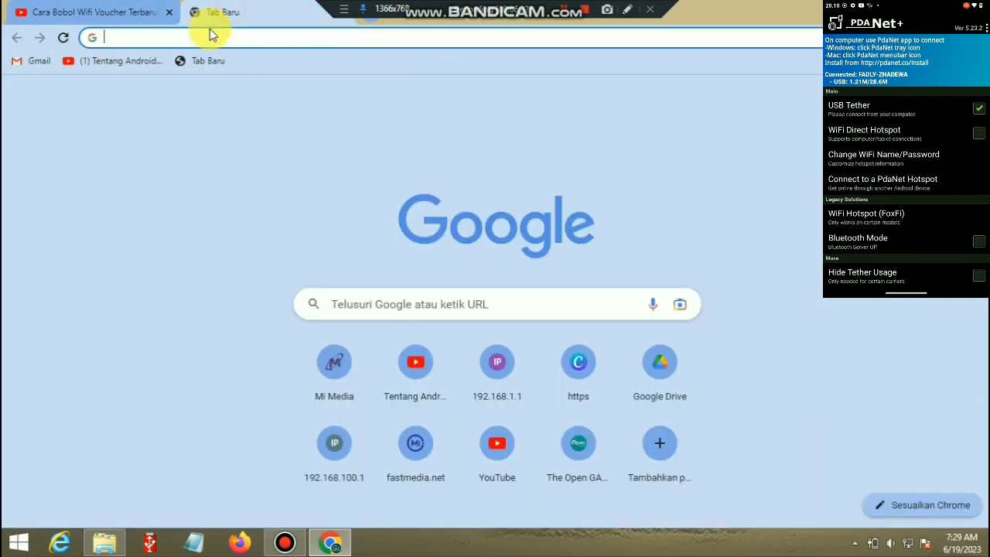
{"action": "left_click", "coordinate": [169, 12]}
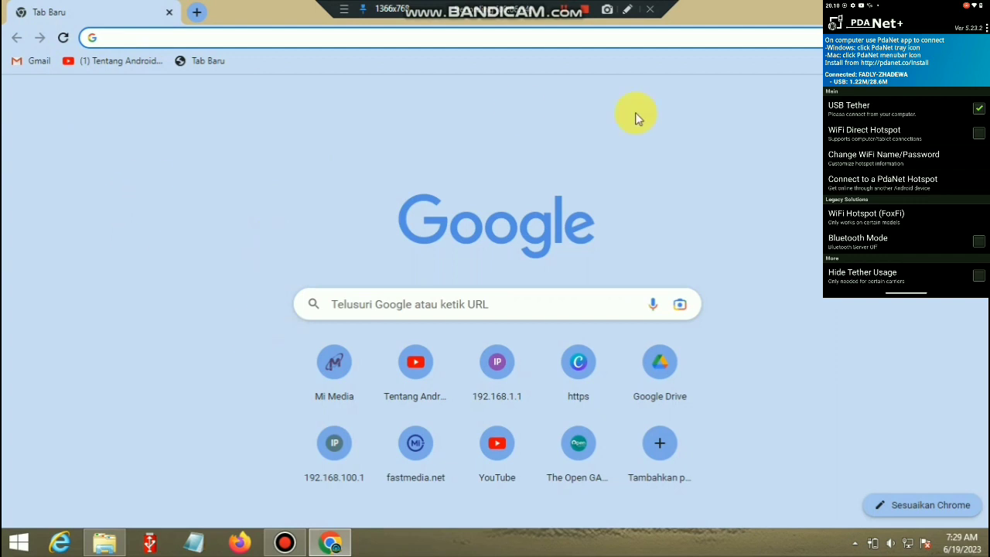
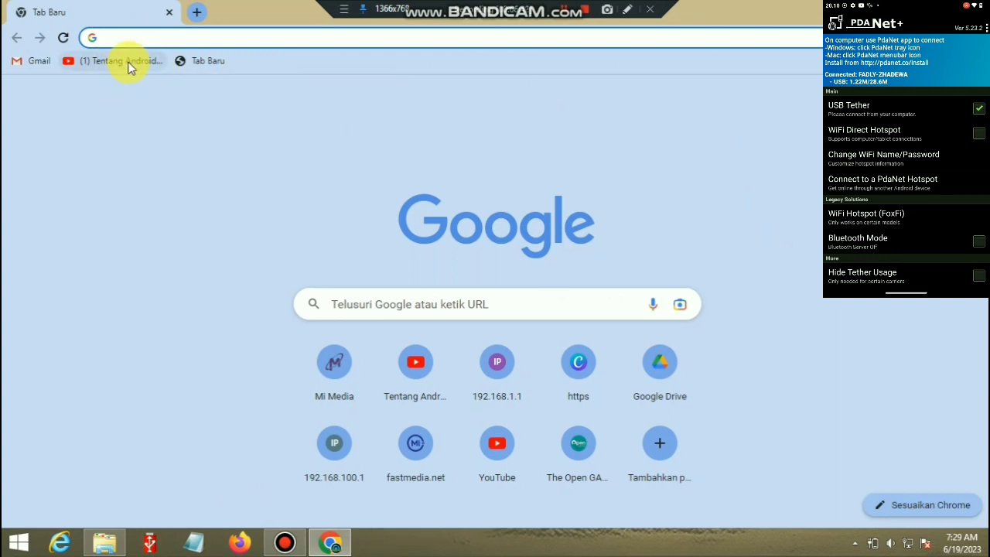
Open the YouTube shortcut's video "Cara Bobol Wifi Voucher Terbaru 2023 dijamin work 100%", look over its page and pause playback.
{"action": "left_click", "coordinate": [183, 38]}
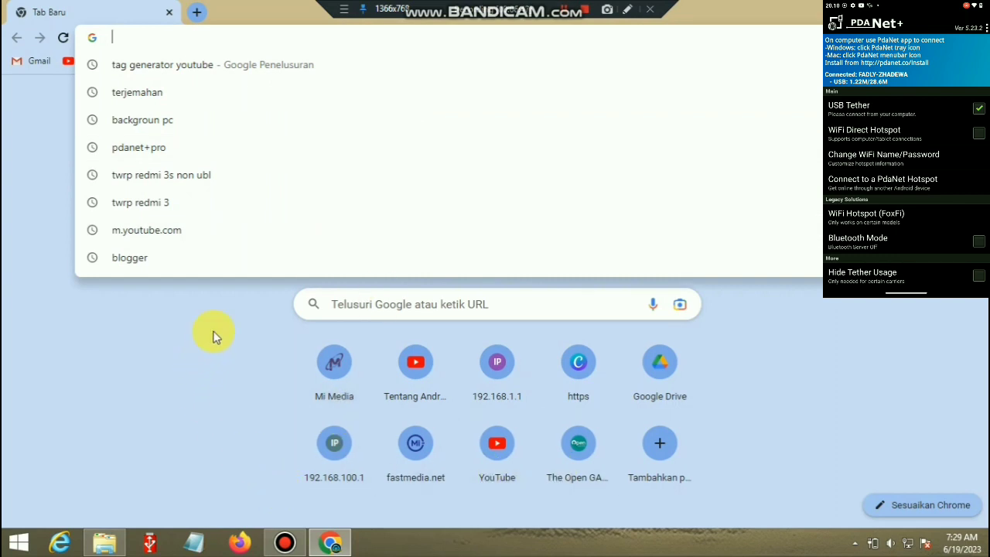
{"action": "left_click", "coordinate": [738, 375]}
{"action": "left_click", "coordinate": [502, 438]}
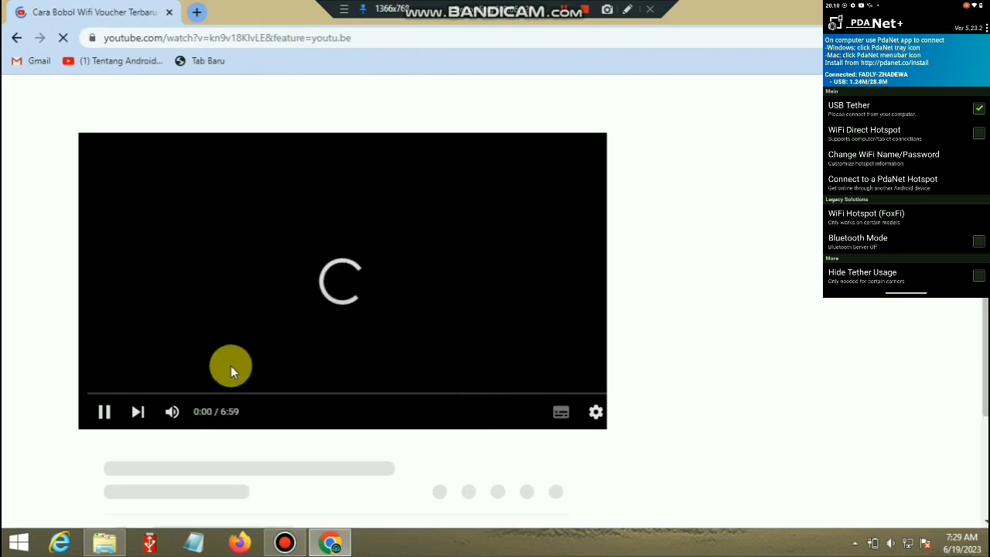
{"action": "left_click", "coordinate": [109, 409]}
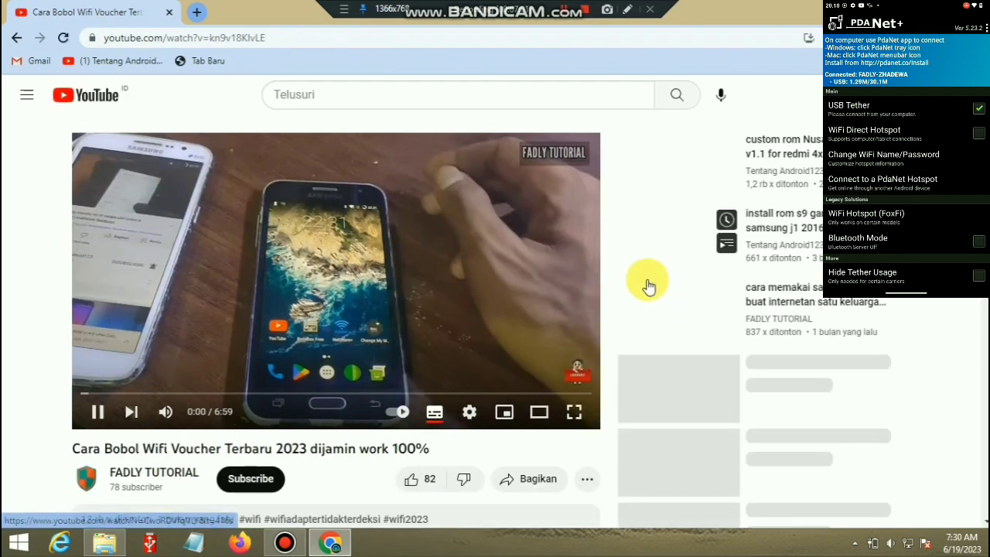
{"action": "scroll", "coordinate": [541, 270], "scroll_direction": "down", "scroll_amount": 2}
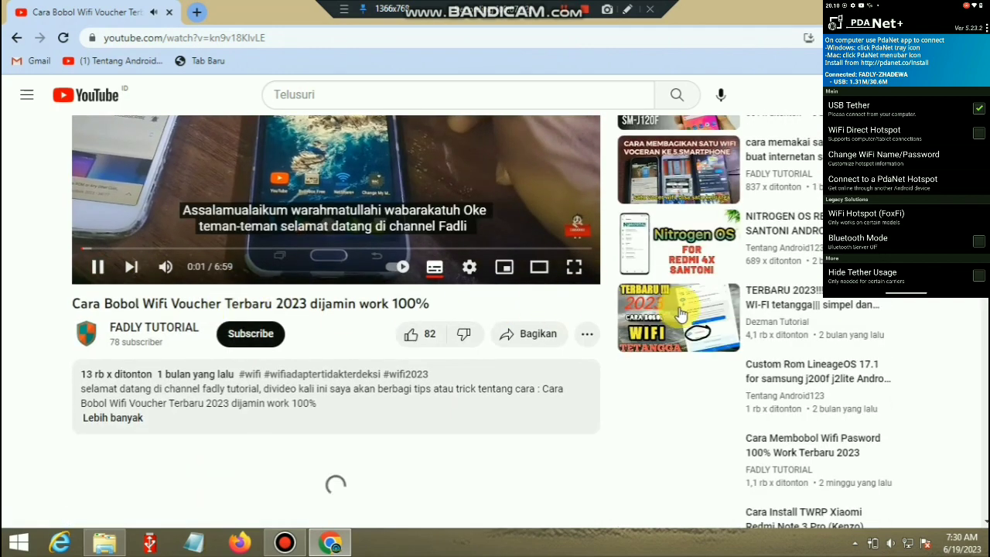
{"action": "key", "text": "space"}
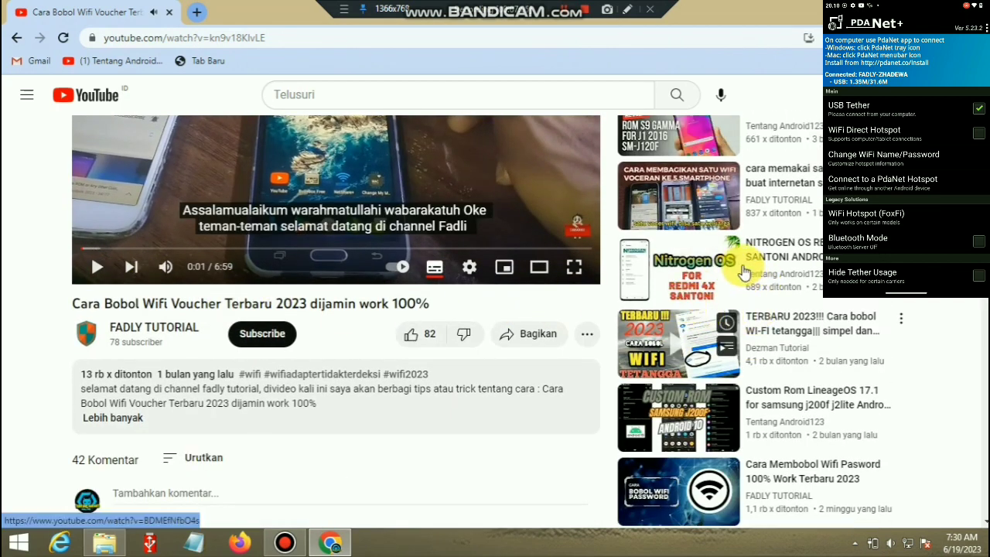